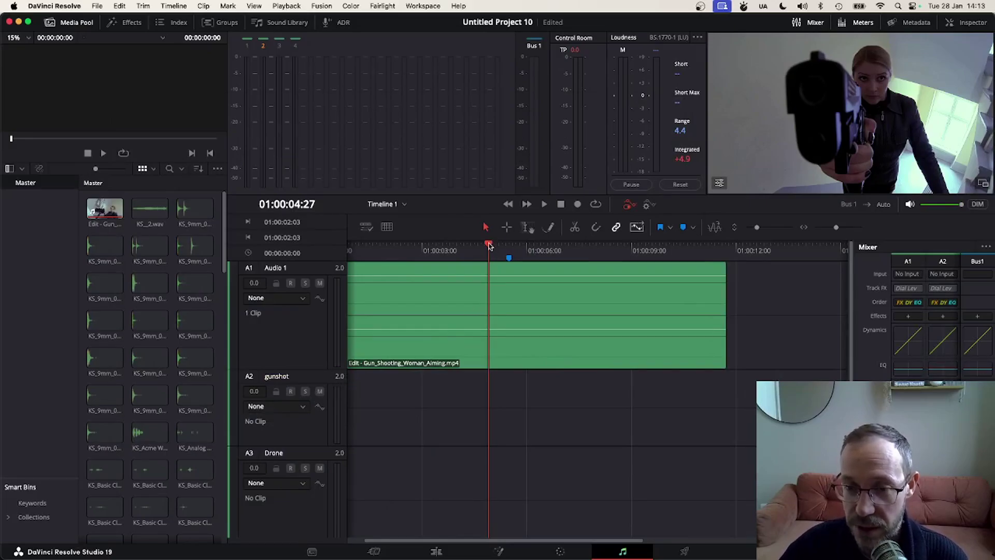
Preview the woman-aiming clip, park the playhead before the shot, and open System > General preferences.
key("space")
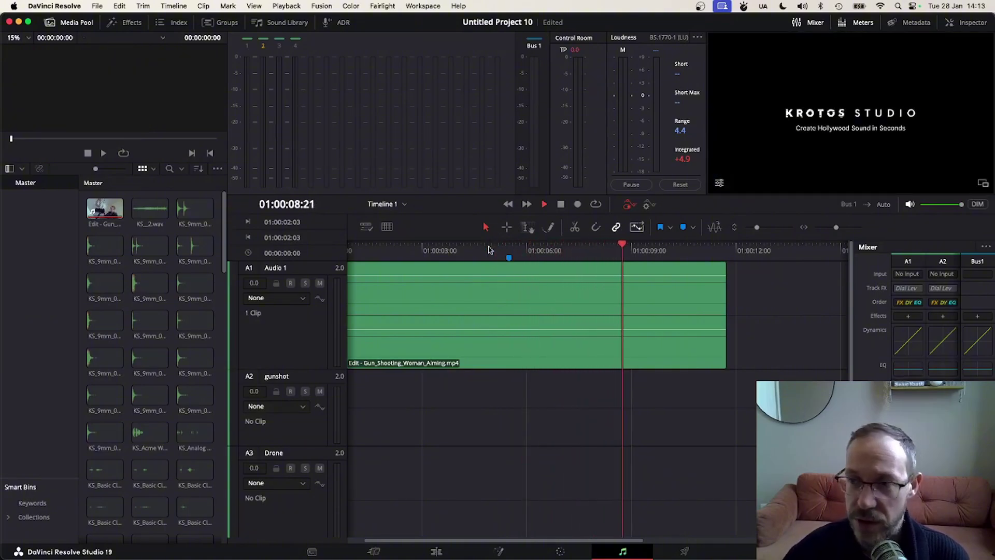
key("space")
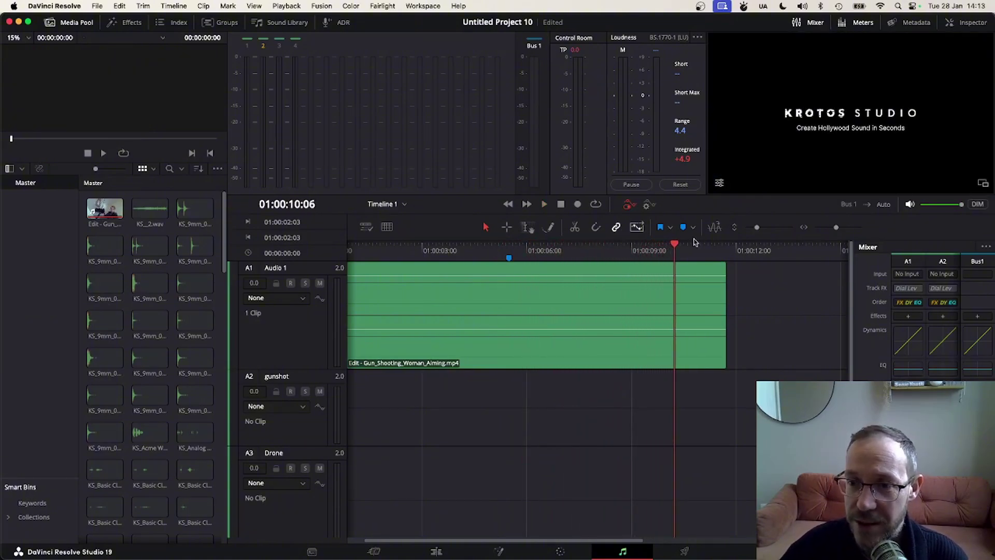
left_click_drag(676, 247, 500, 248)
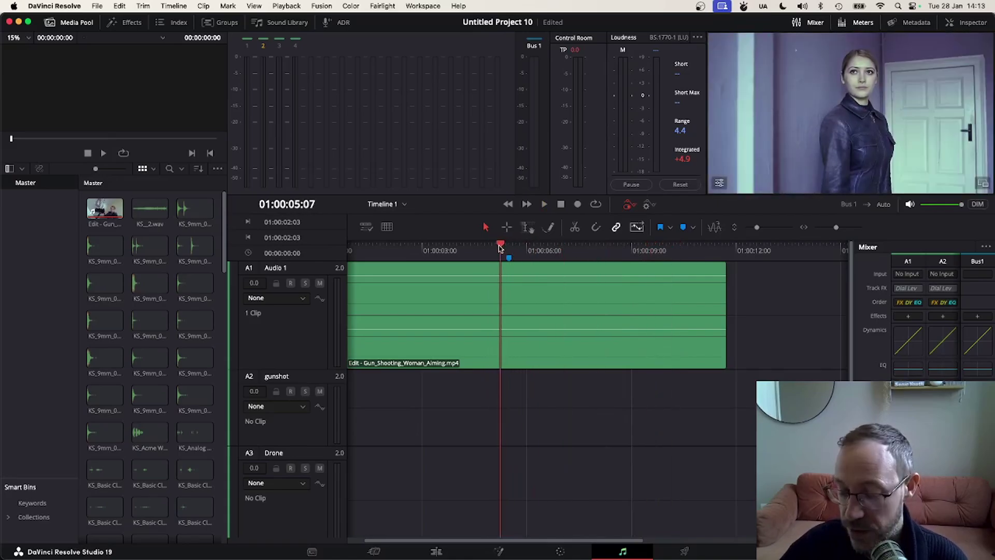
key("super+comma")
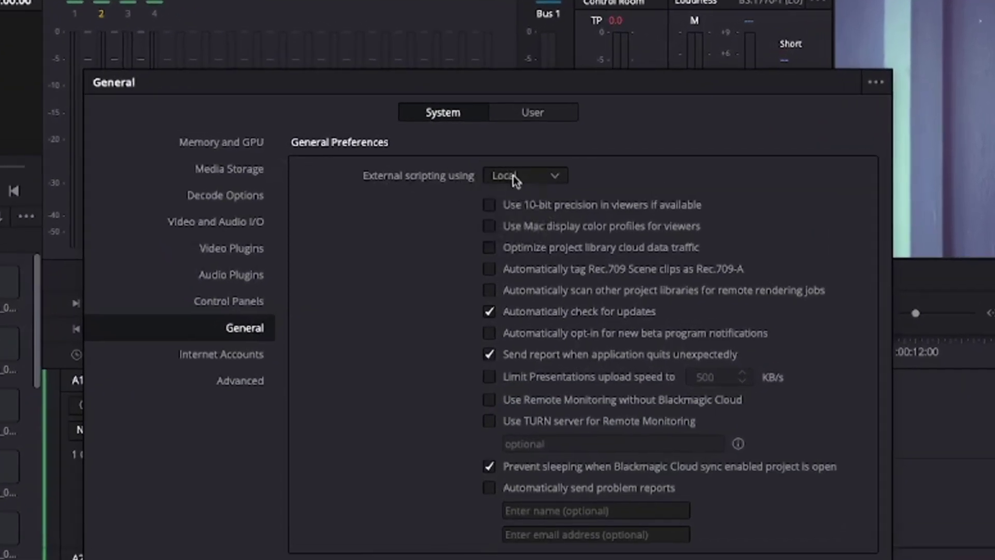
Confirm external scripting is set to Local in the General preferences.
left_click(519, 144)
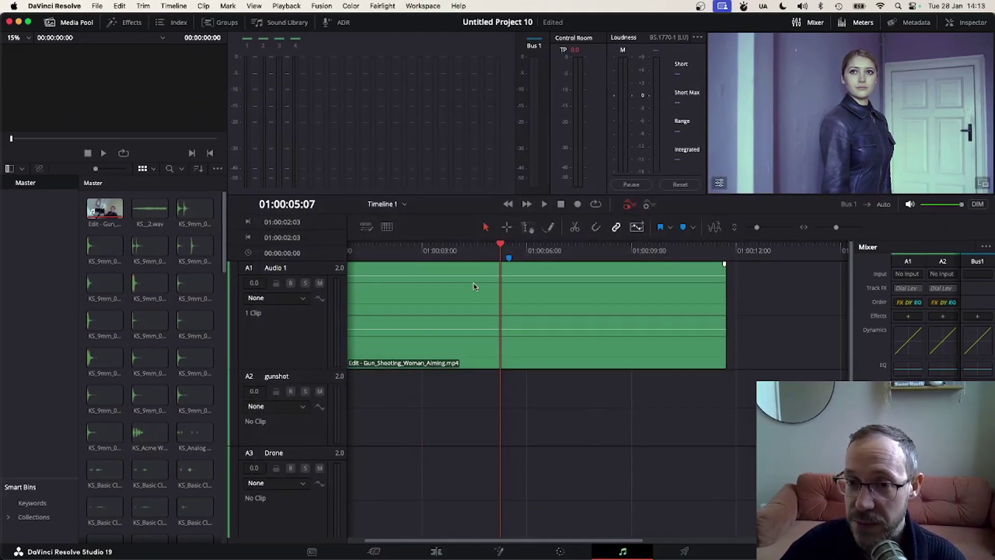
Target the A2 gunshot track and park the playhead at the muzzle-flash frame near 01:00:05:15.
scroll(308, 420, "down", 5)
scroll(304, 430, "up", 5)
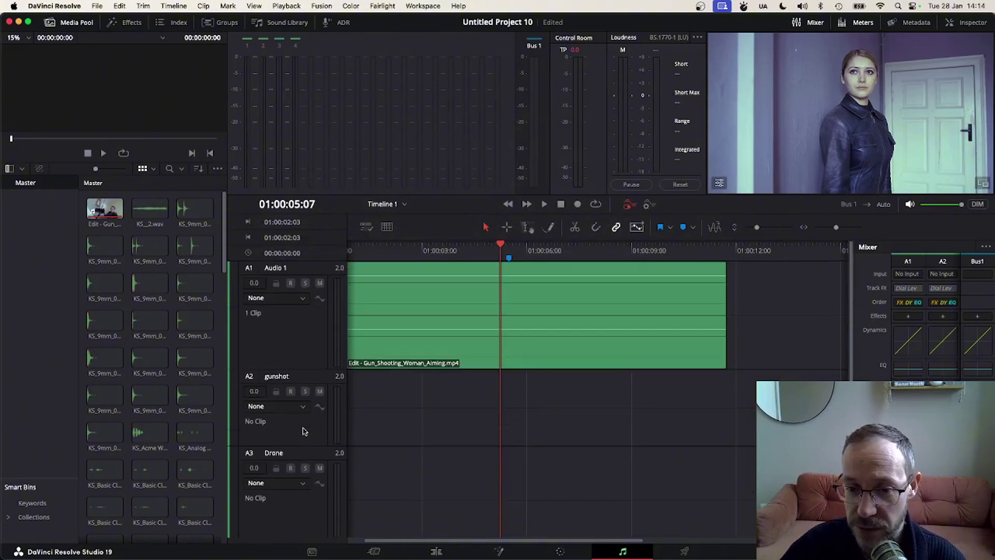
left_click(305, 381)
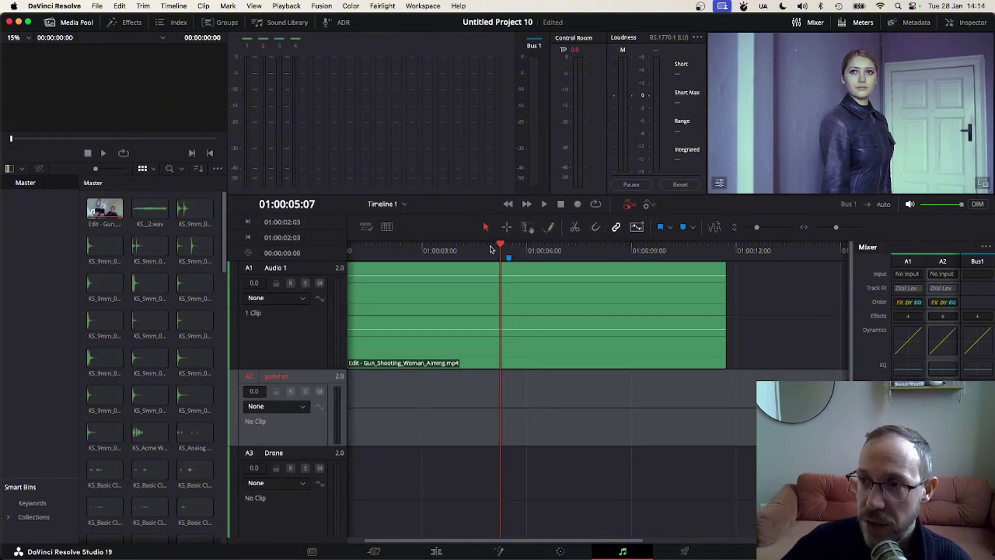
key("space")
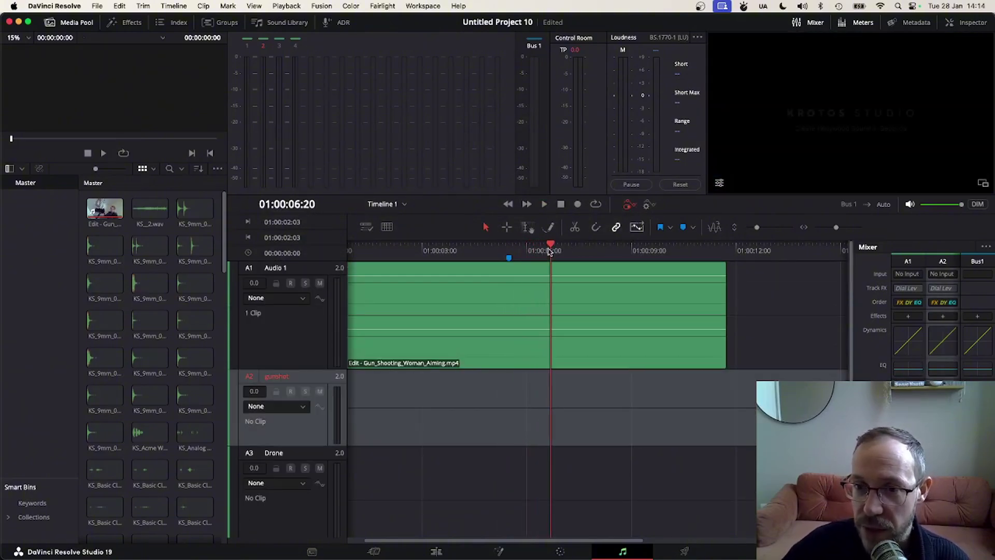
left_click_drag(552, 245, 509, 249)
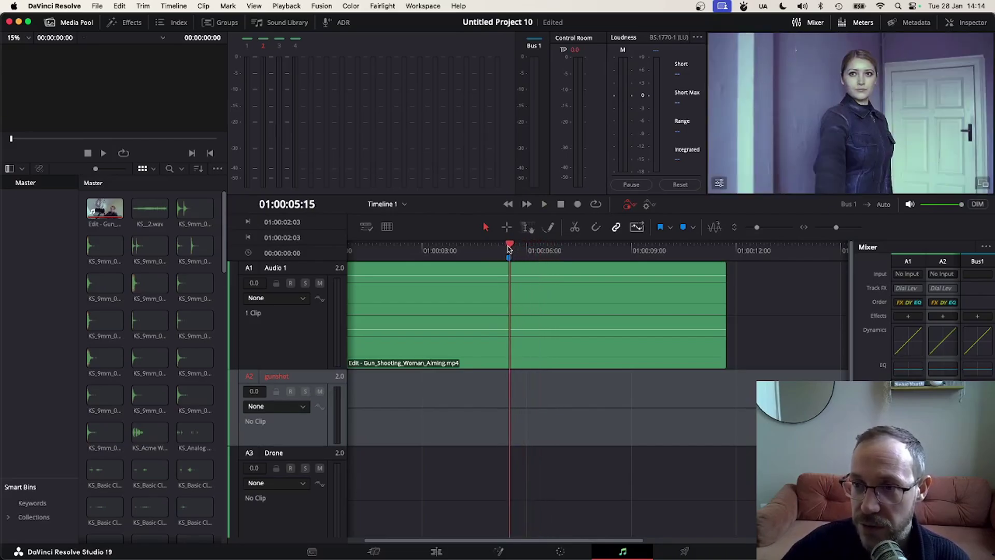
key("space")
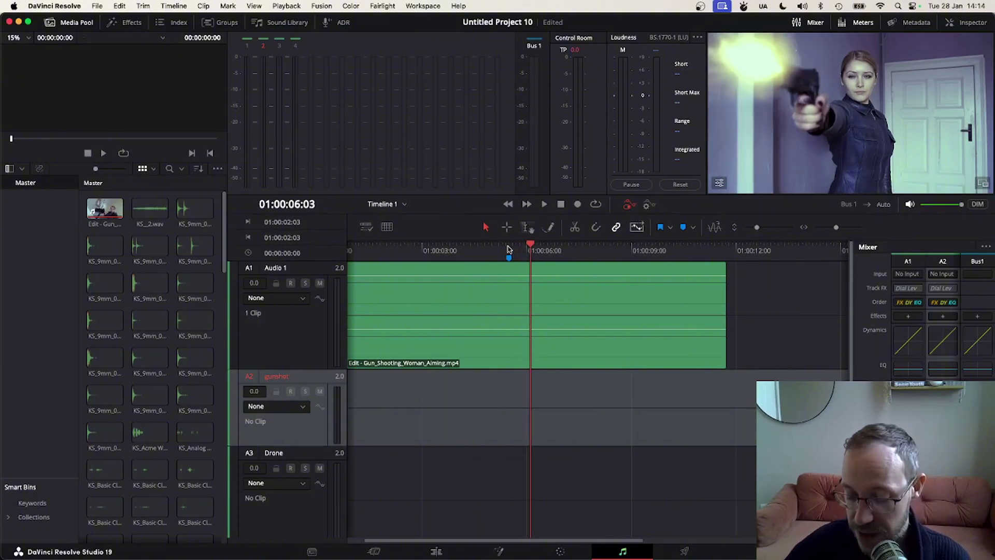
key("super+Tab")
key("super+Tab")
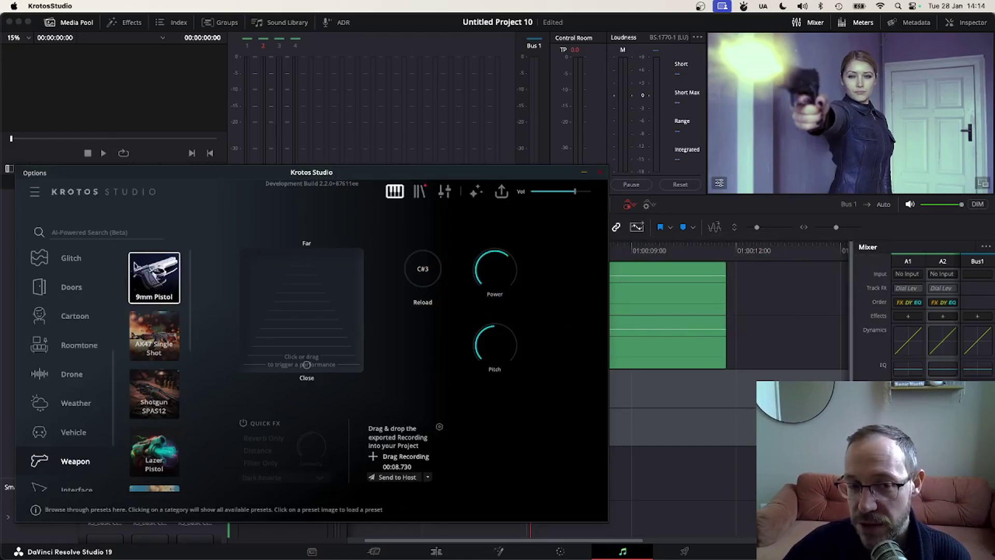
Record 9mm Pistol gunshot takes, raising Power to 0.70 before the final take.
left_click(305, 367)
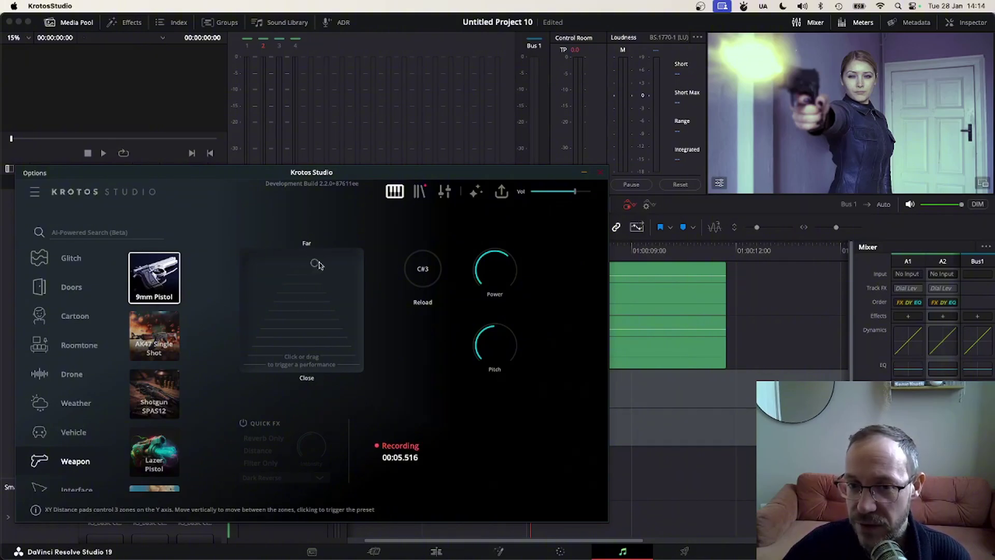
left_click(305, 322)
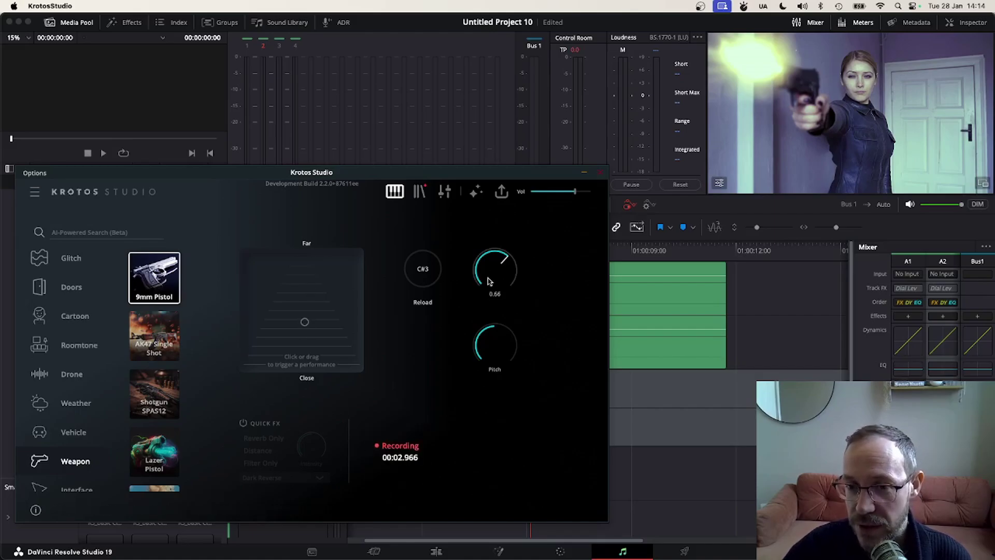
left_click_drag(495, 288, 493, 275)
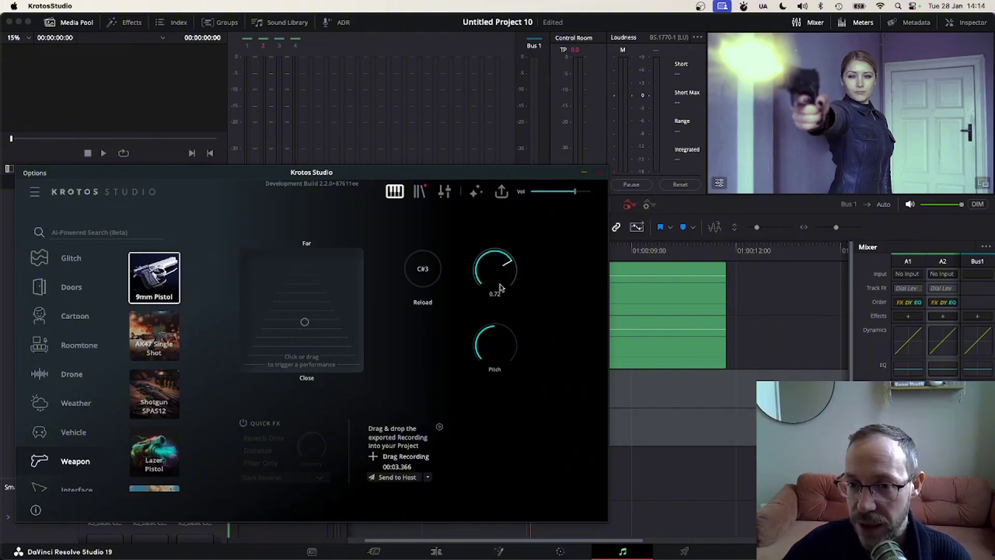
left_click(305, 325)
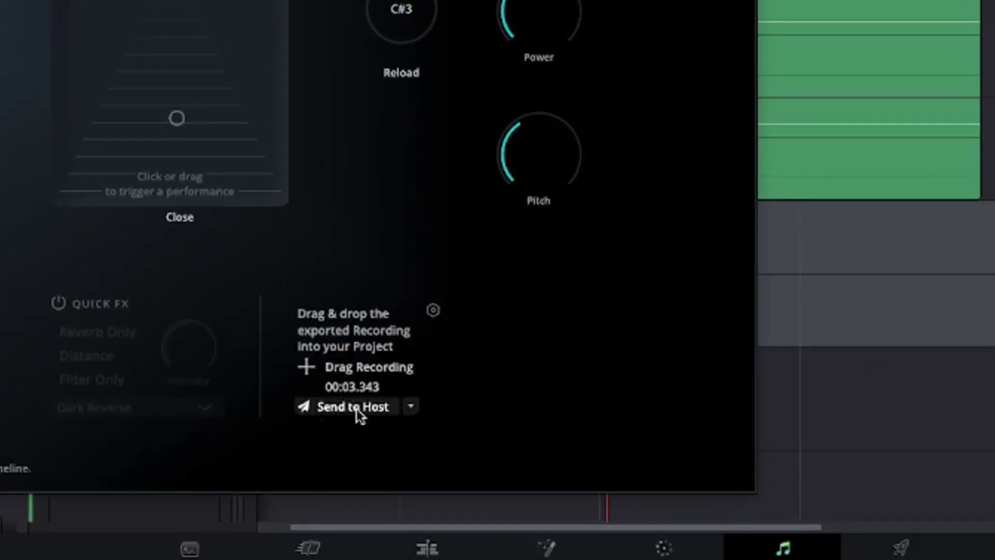
Send the gunshot to DaVinci Resolve, landing on the gunshot track as KS_9mm_01_34.wav.
left_click(409, 406)
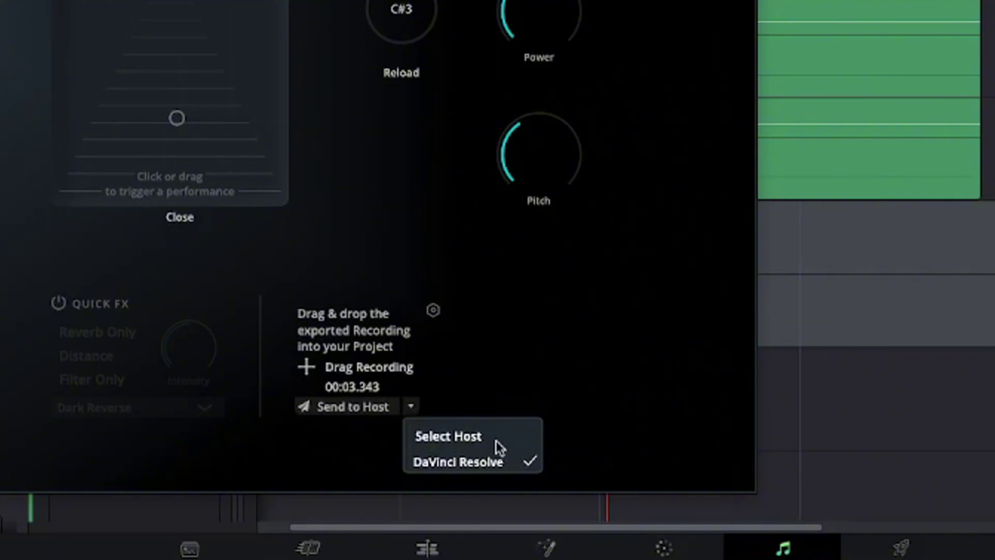
left_click(498, 389)
left_click(340, 407)
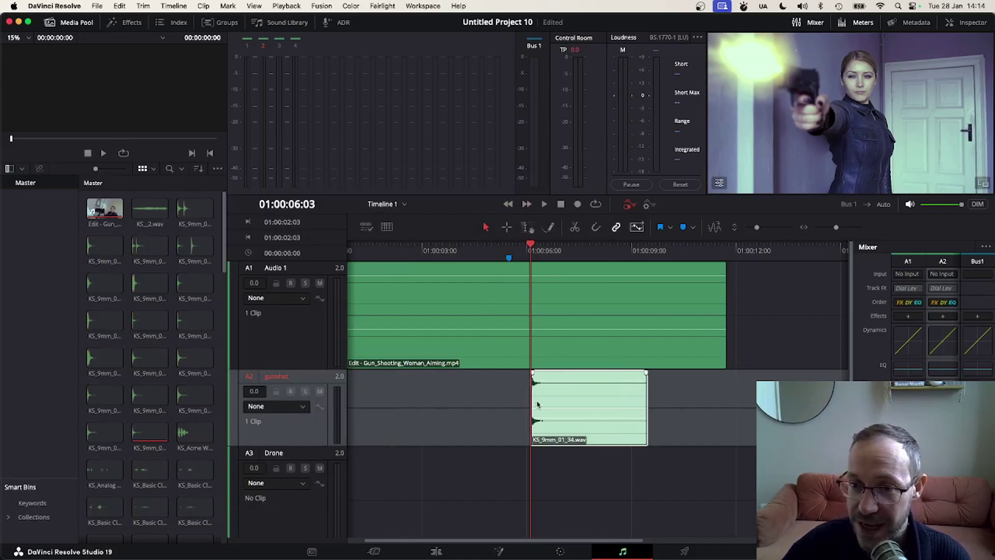
Play KS_9mm_01_34.wav against the video from just before the shot to check its timing.
left_click_drag(508, 245, 491, 246)
key("space")
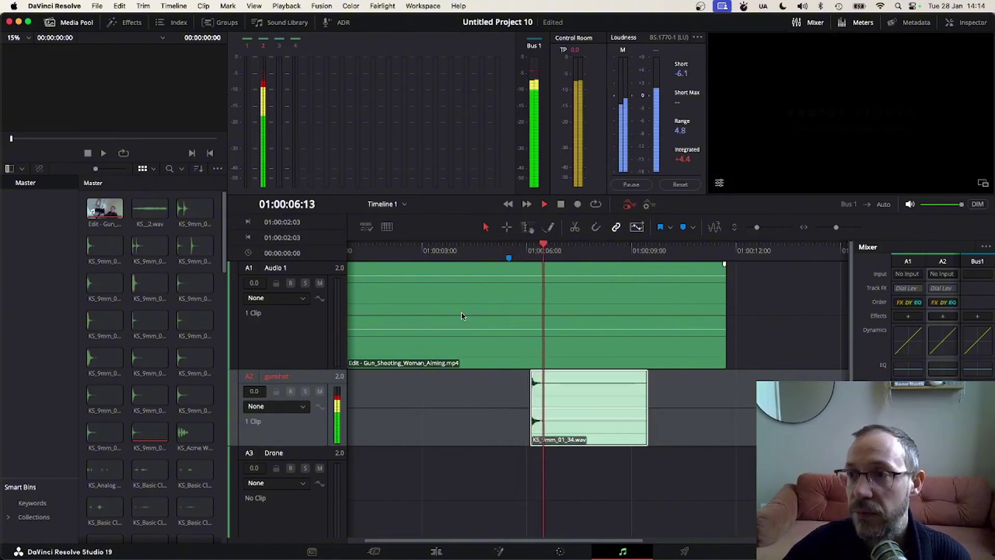
key("space")
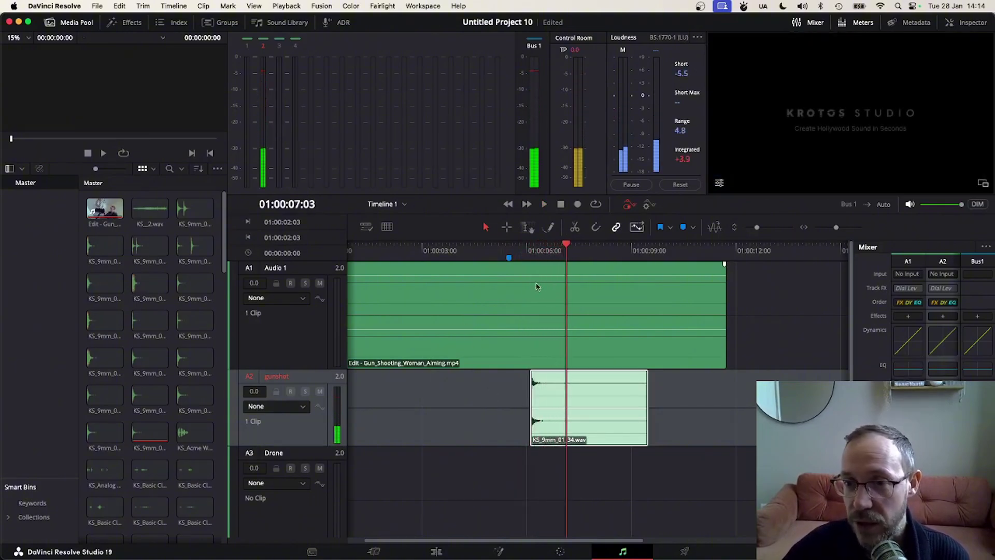
mouse_move(565, 244)
left_mouse_down()
mouse_move(532, 245)
mouse_move(593, 245)
mouse_move(546, 246)
mouse_move(582, 249)
left_mouse_up()
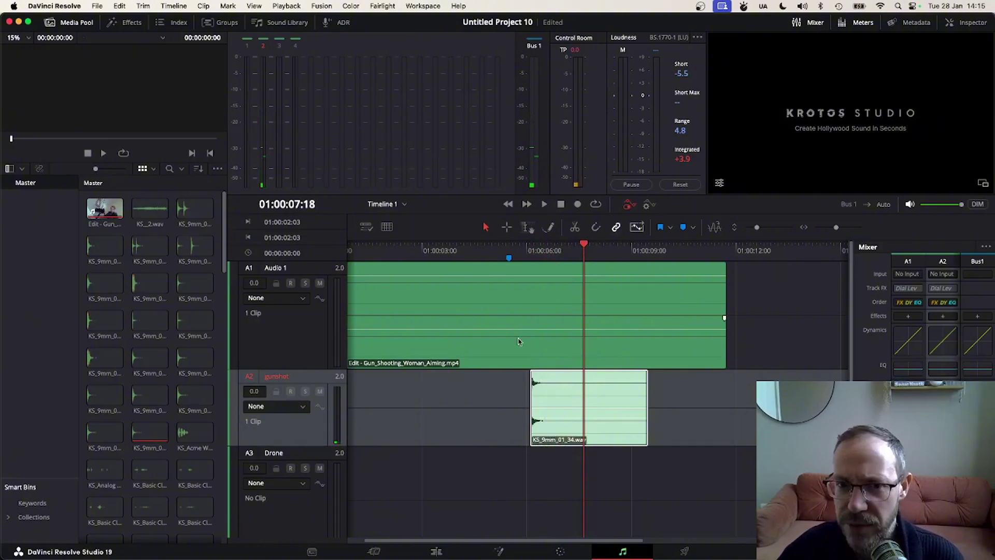
key("super+Tab")
Open the Cinematic category and record a 00:06.852 Eerie Scene drone performance.
scroll(81, 321, "up", 6)
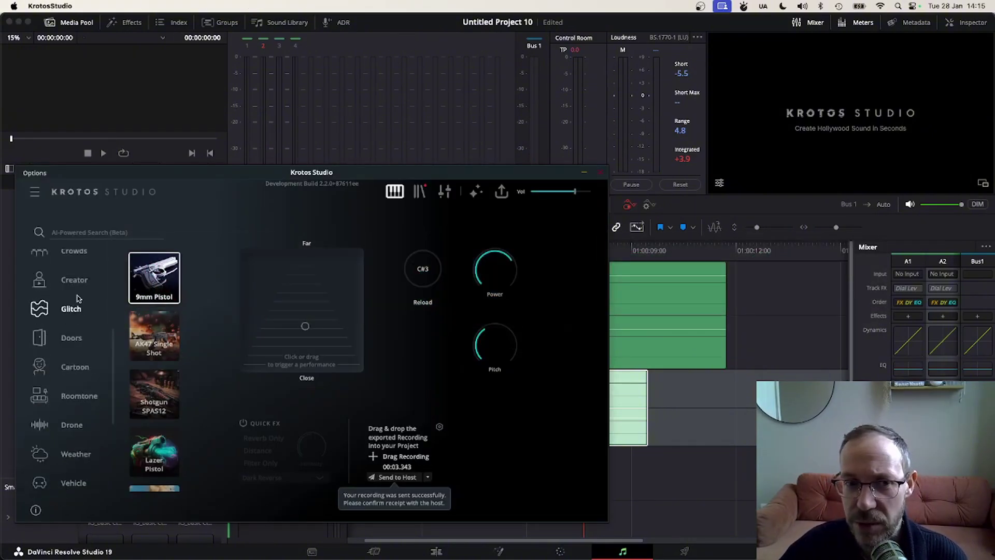
scroll(76, 298, "up", 1)
left_click(86, 312)
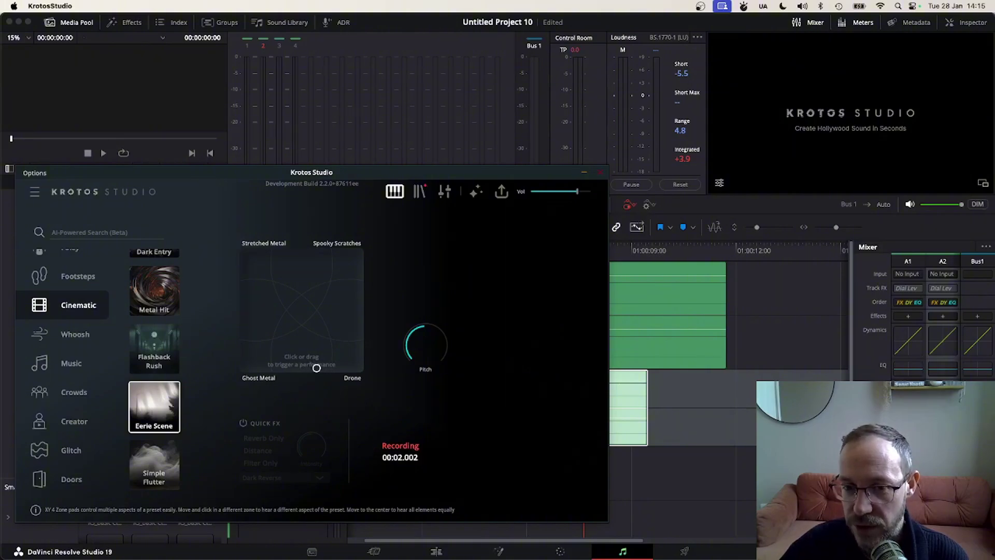
left_click(330, 368)
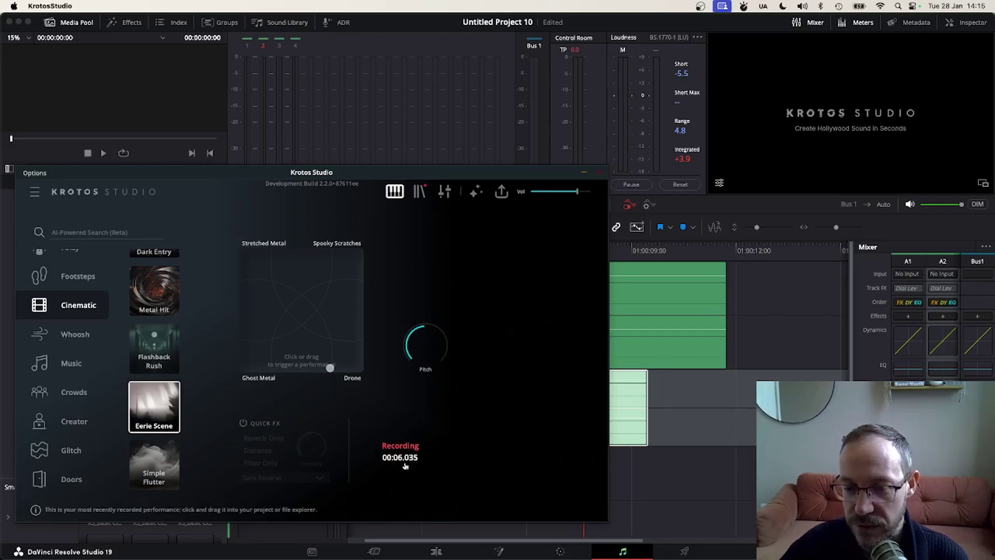
left_click(395, 487)
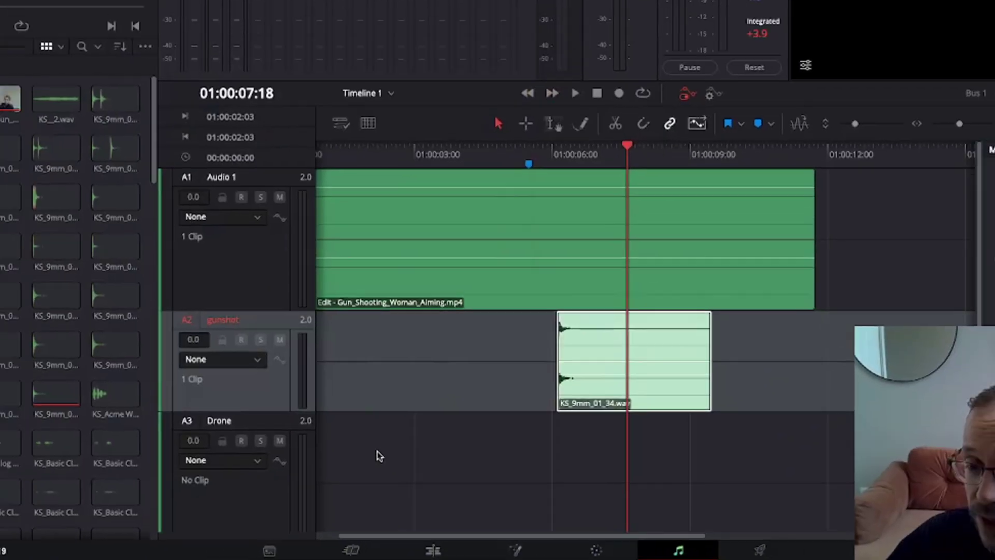
Send the Eerie Scene drone to the Drone track at about 01:00:06:16 as KS_Eerie_Transition_14.wav.
scroll(295, 459, "down", 1)
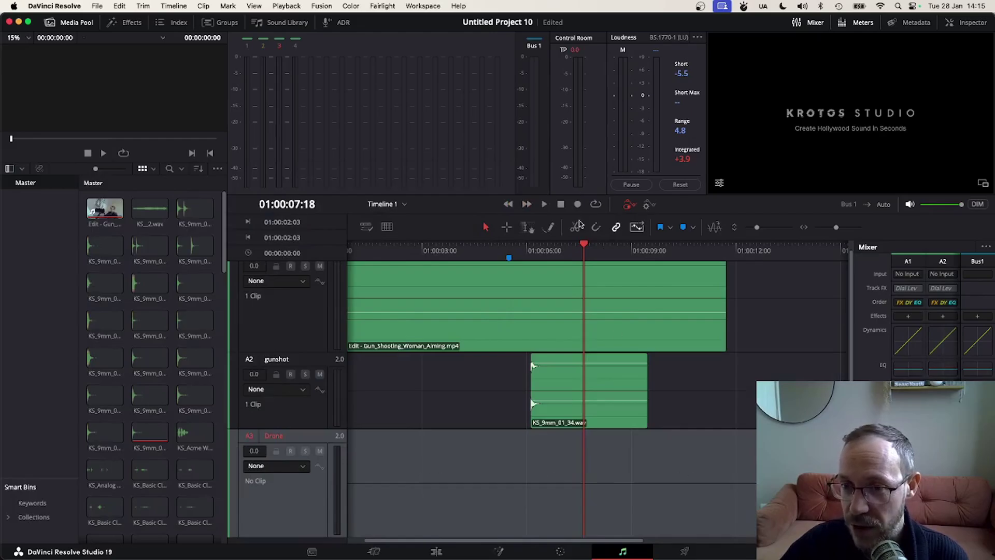
left_click_drag(583, 245, 544, 252)
key("super+Tab")
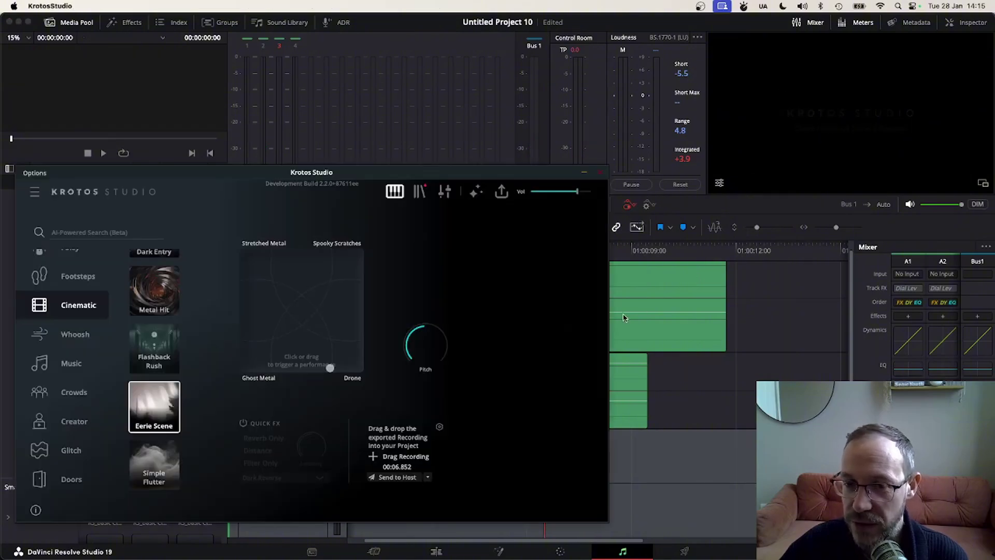
left_click(395, 476)
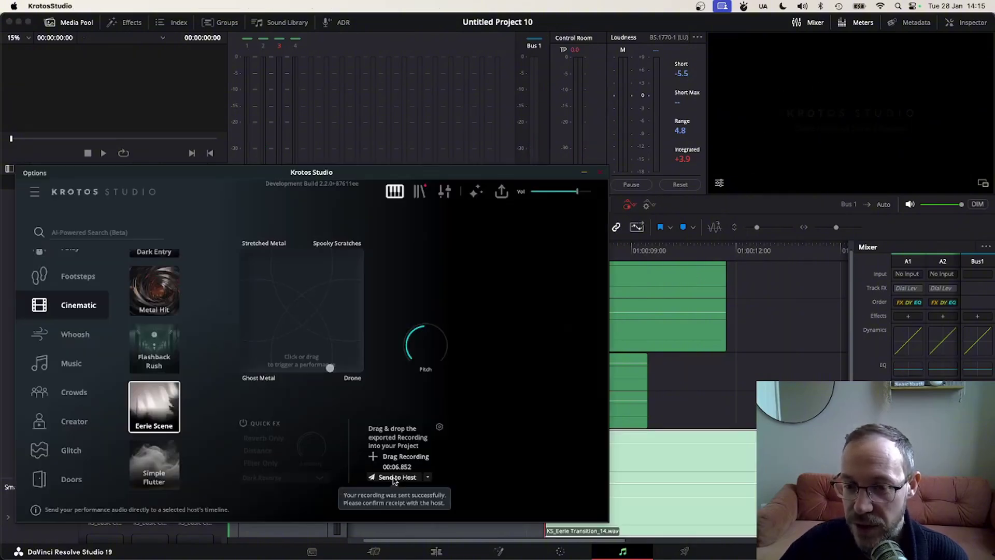
Play the drone, then add a fade-out to the end of KS_Eerie_Transition_14.wav.
key("space")
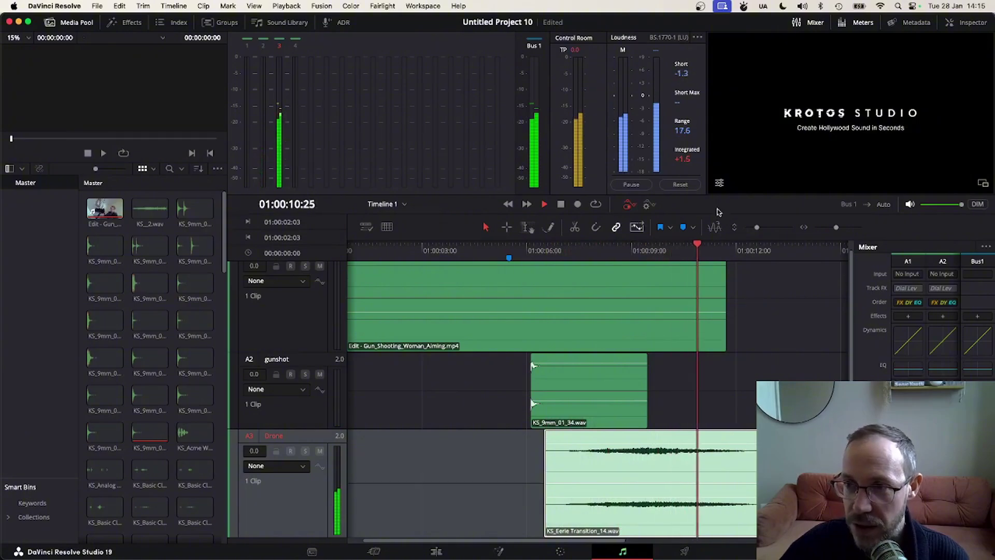
key("space")
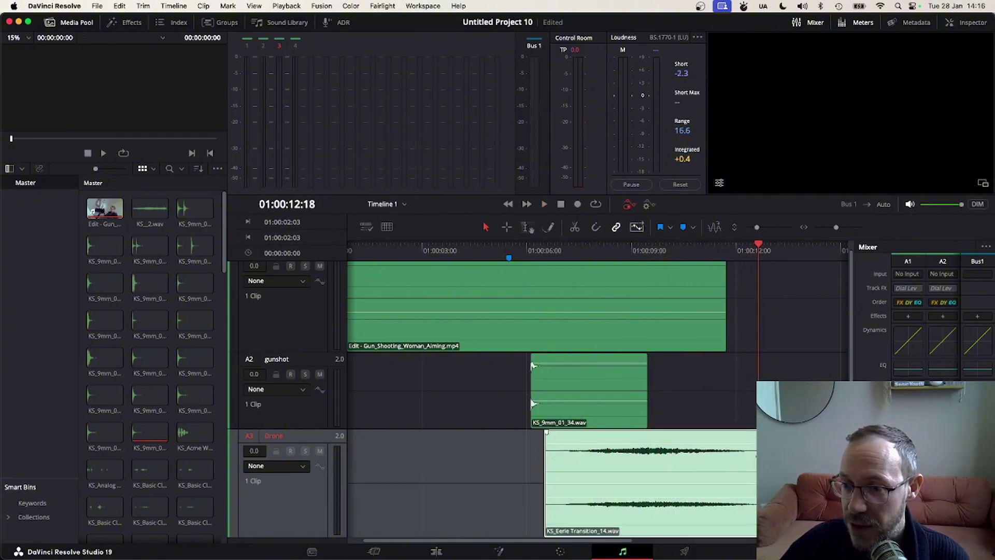
left_click_drag(756, 432, 736, 431)
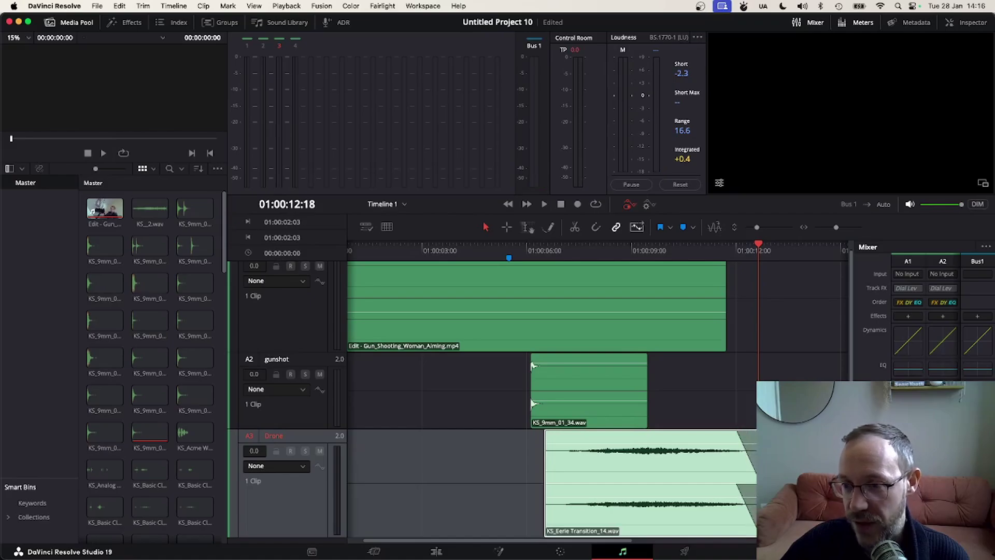
Make the A4 Glitch track the target for the next sound.
scroll(290, 420, "down", 3)
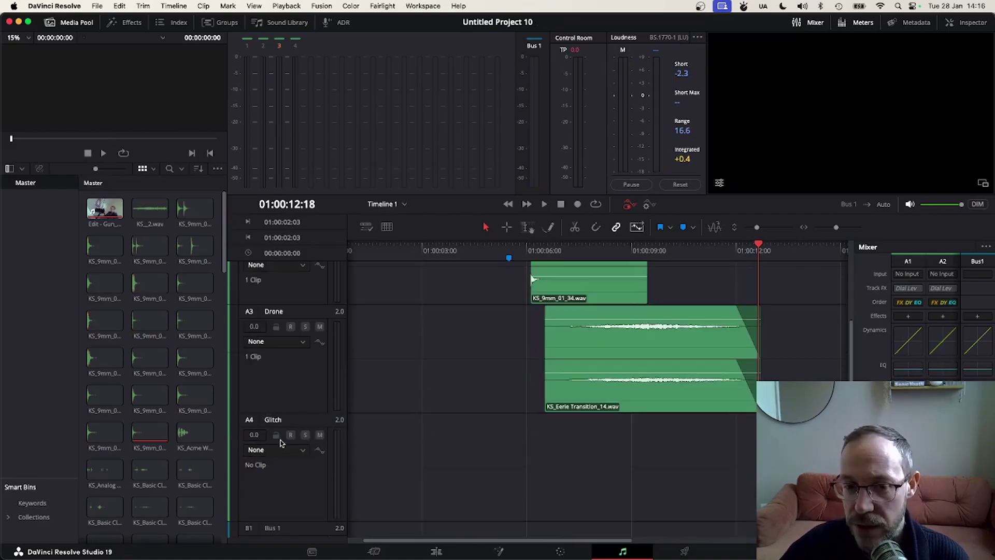
left_click(290, 422)
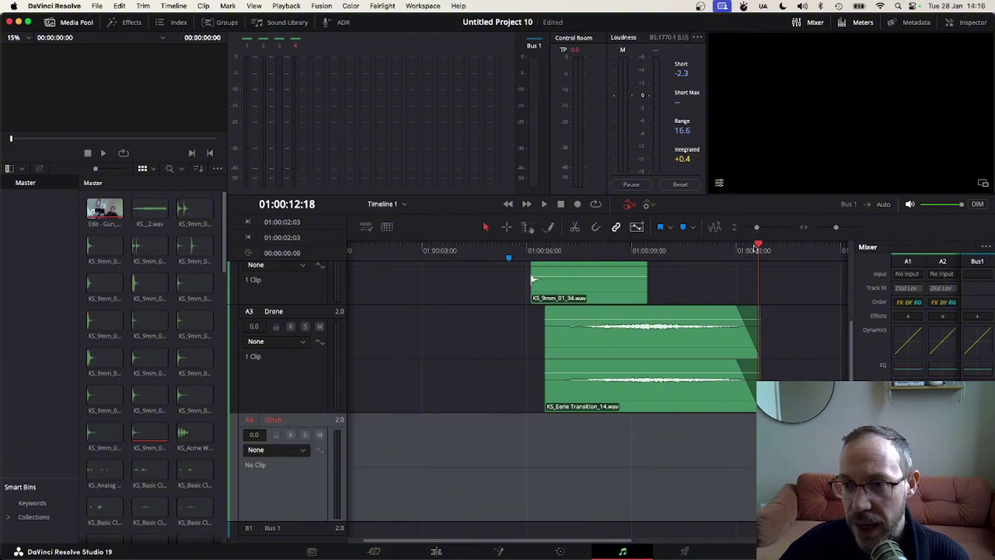
key("super+Tab")
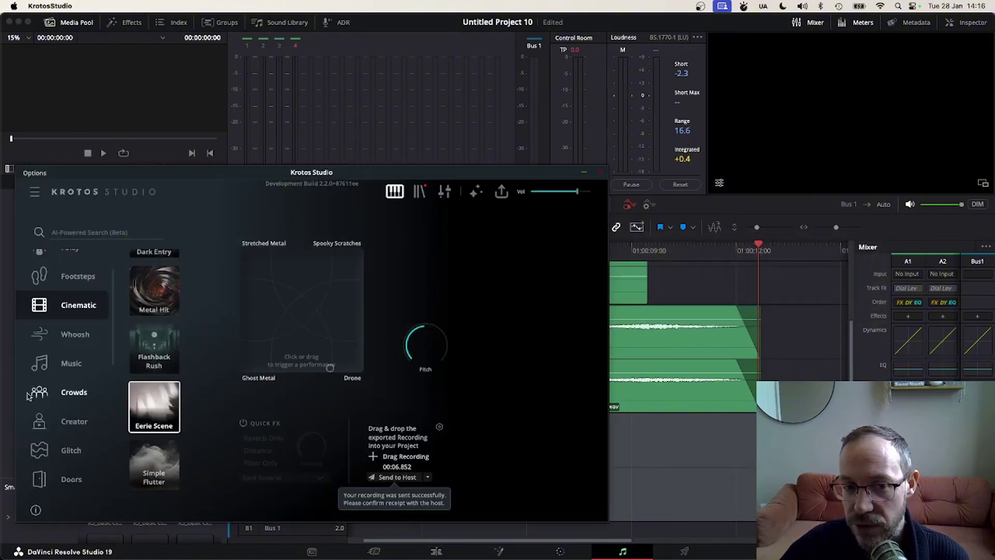
Load the Glitch category's UX Night Strike preset and record a performance near Beep.
left_click(71, 449)
left_click(146, 447)
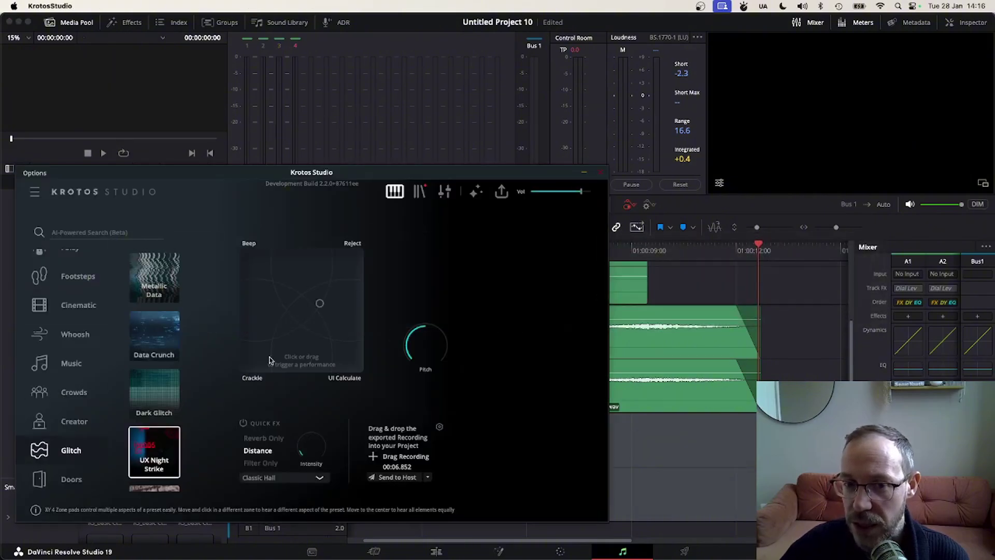
left_click(255, 259)
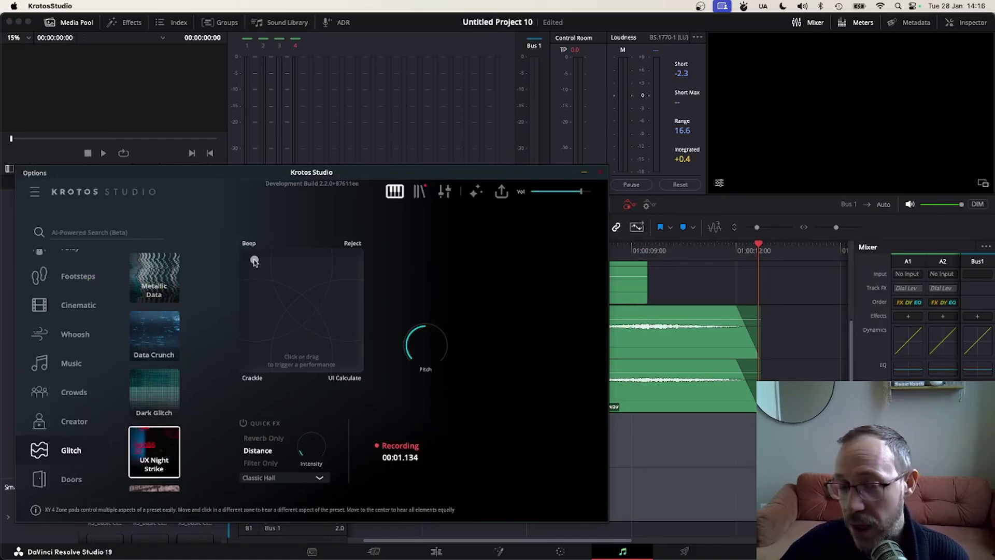
Send the glitch recording to the Glitch track at about 11 seconds.
left_click_drag(758, 251, 726, 250)
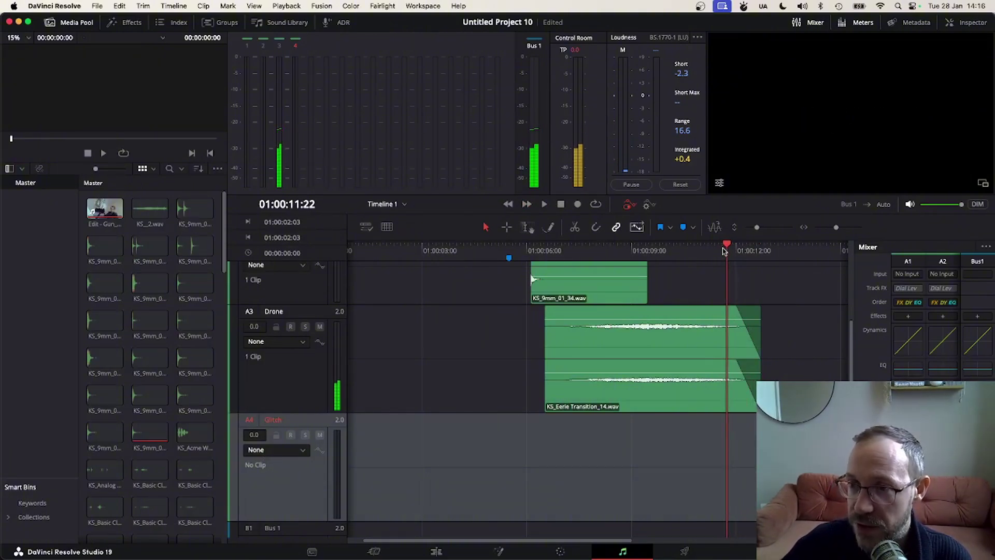
key("super+Tab")
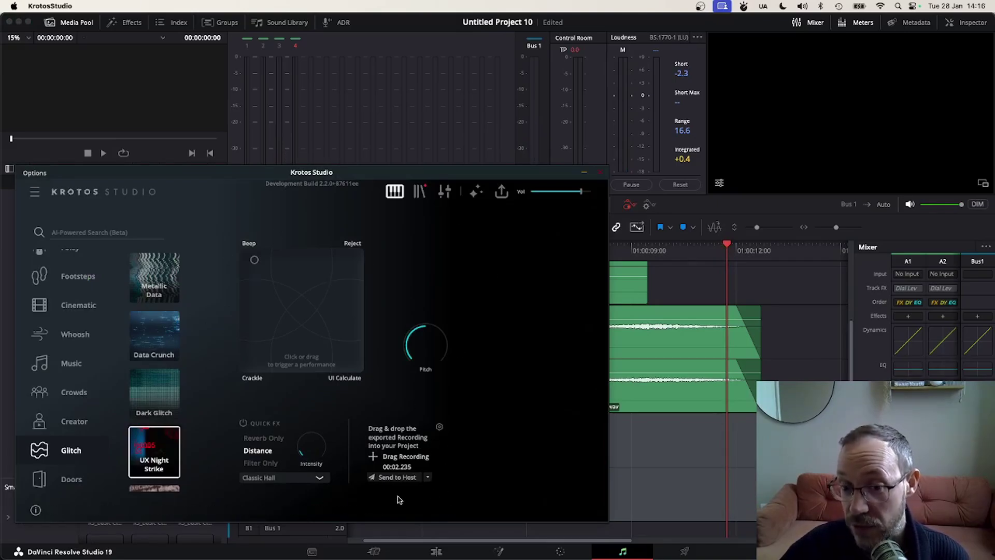
left_click(390, 477)
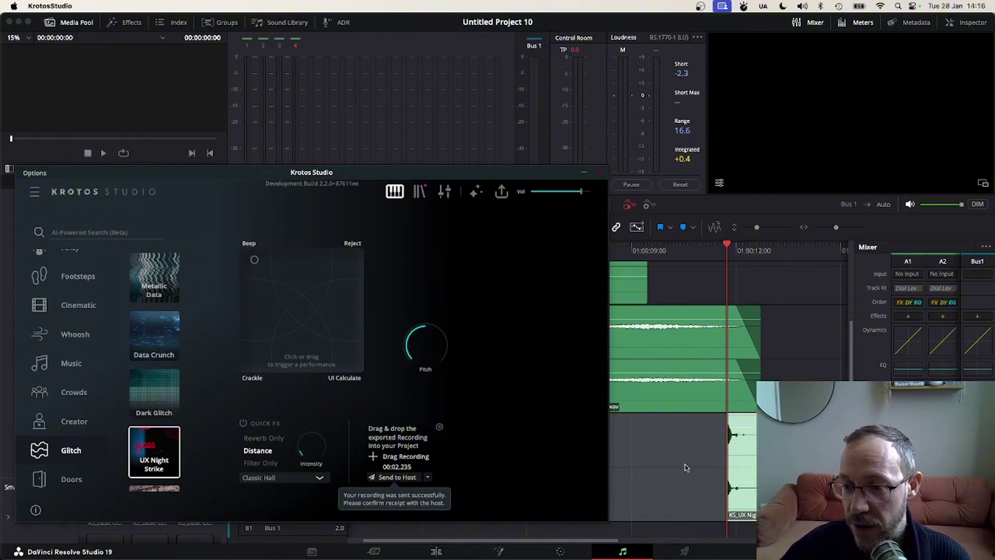
left_click(685, 467)
left_click(527, 248)
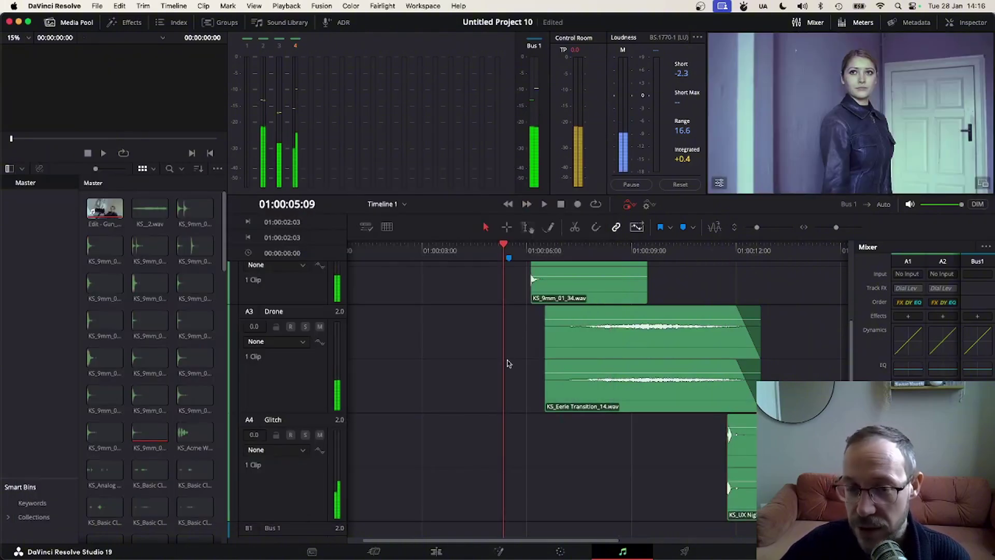
key("space")
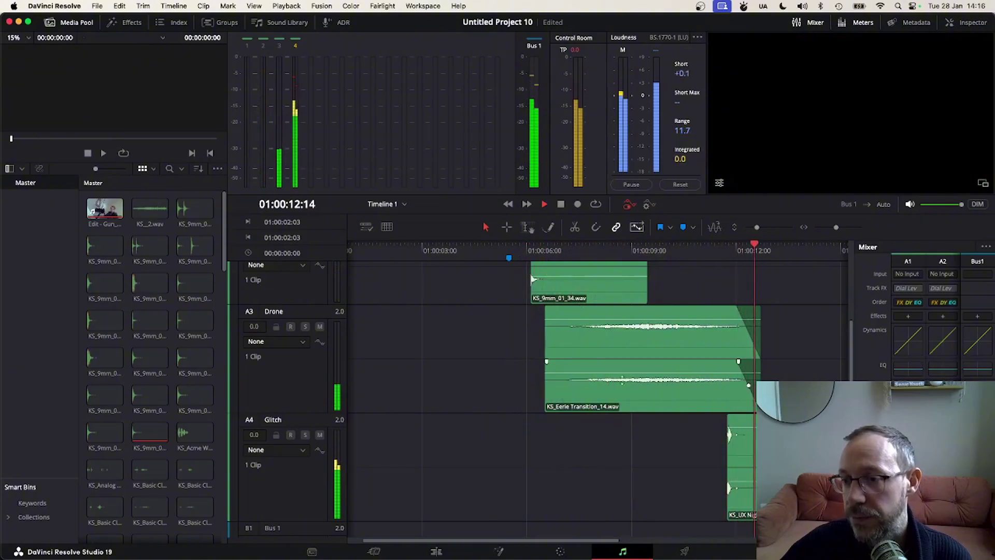
key("space")
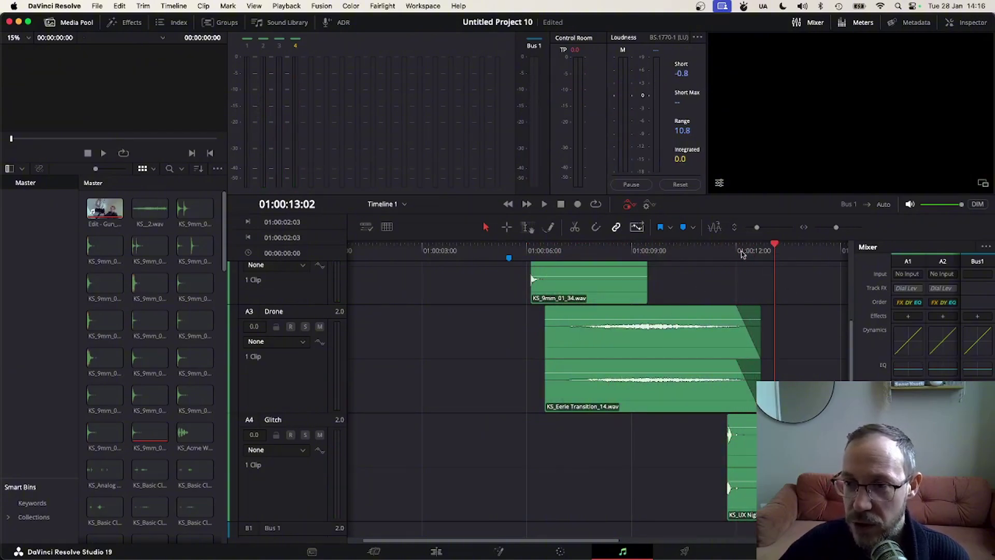
left_click_drag(773, 248, 513, 248)
key("super+Tab")
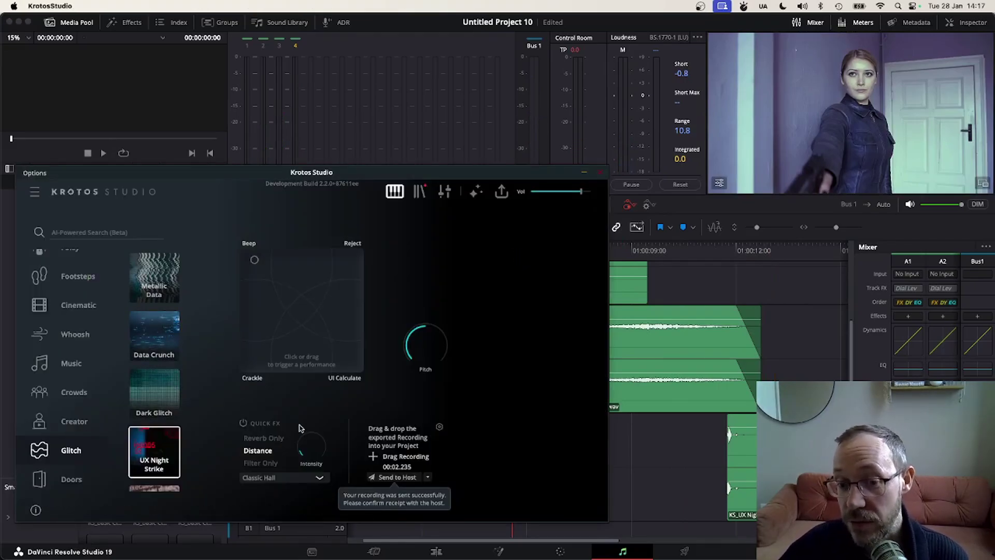
left_click(695, 249)
left_click_drag(696, 244, 572, 254)
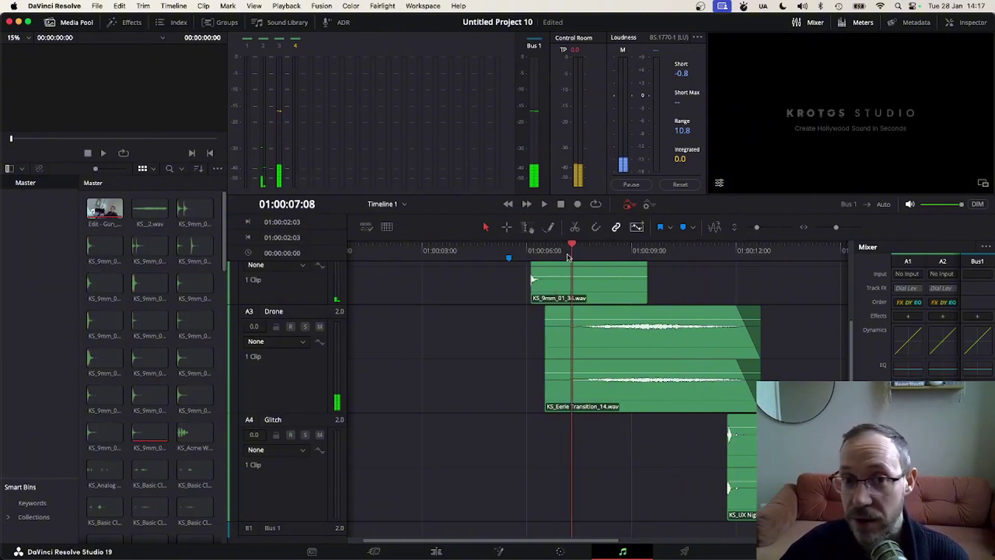